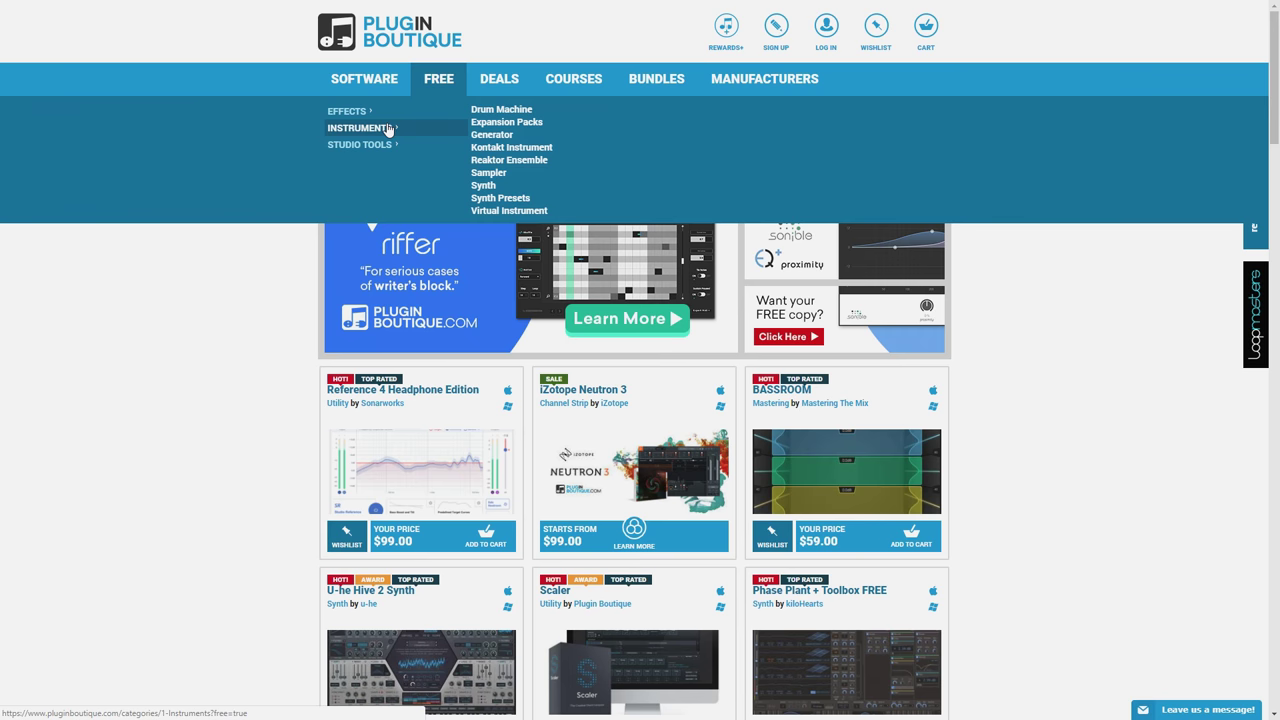
# Go to the FREE > INSTRUMENTS category in the Plugin Boutique store
pyautogui.click(391, 128)
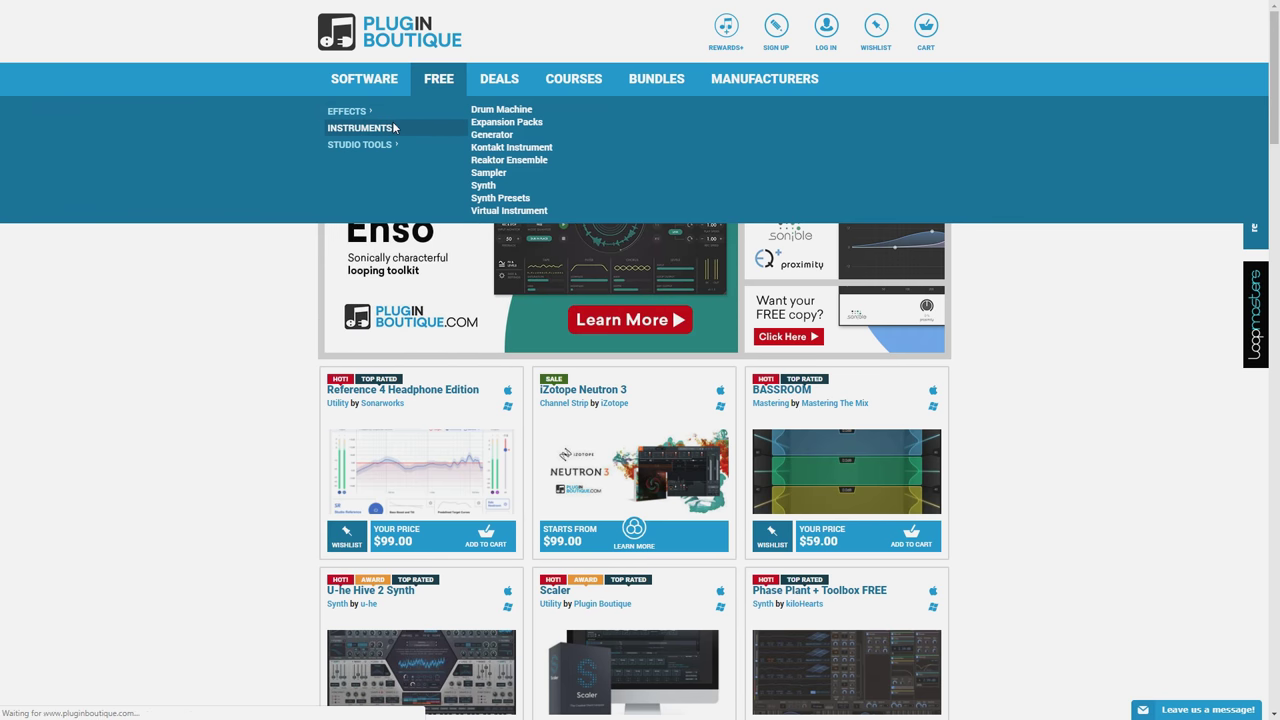
# Keep 64bit VST2 checked in SynthMaster Player Setup, accept the licence agreement, and advance
pyautogui.click(484, 185)
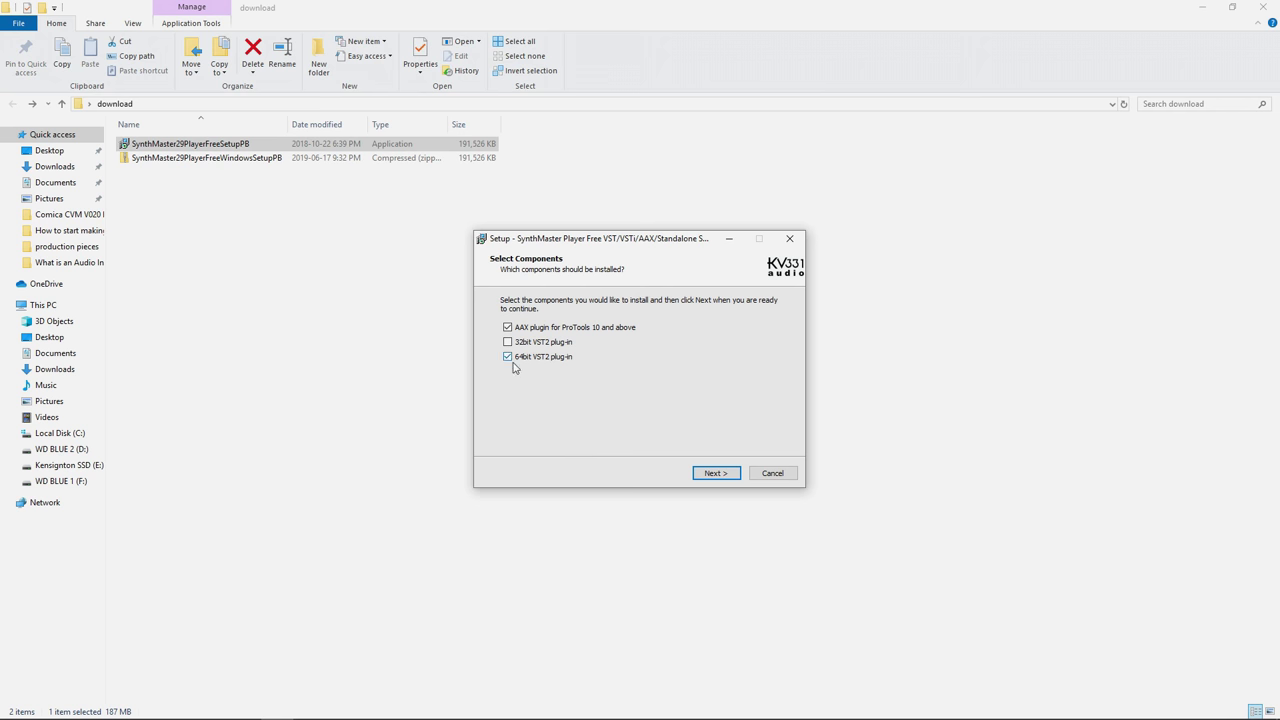
pyautogui.click(716, 473)
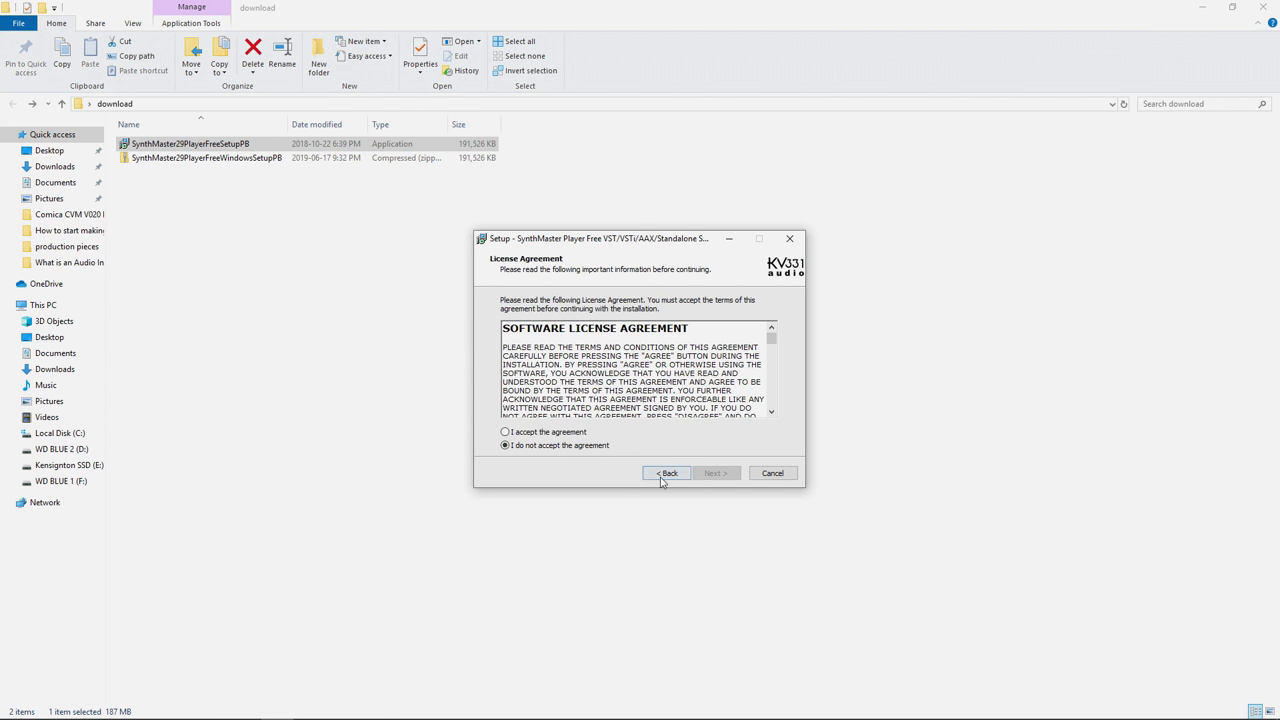
pyautogui.click(505, 432)
pyautogui.click(716, 476)
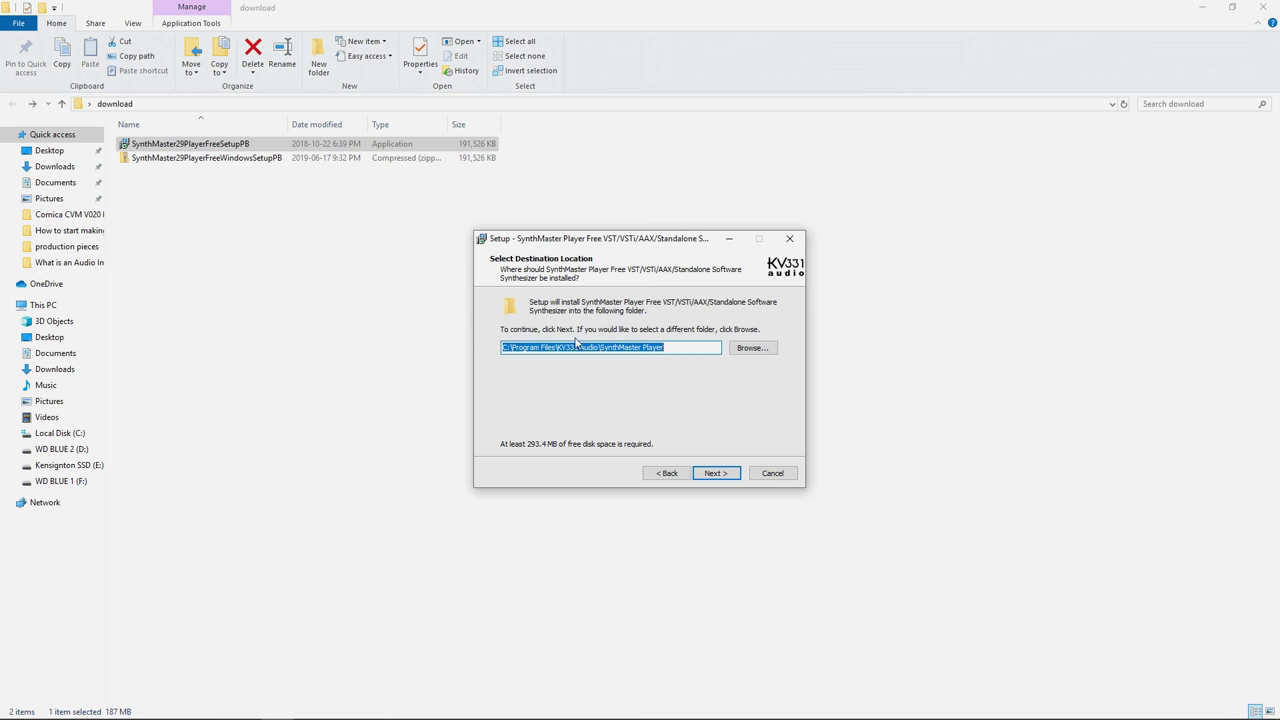
pyautogui.click(716, 473)
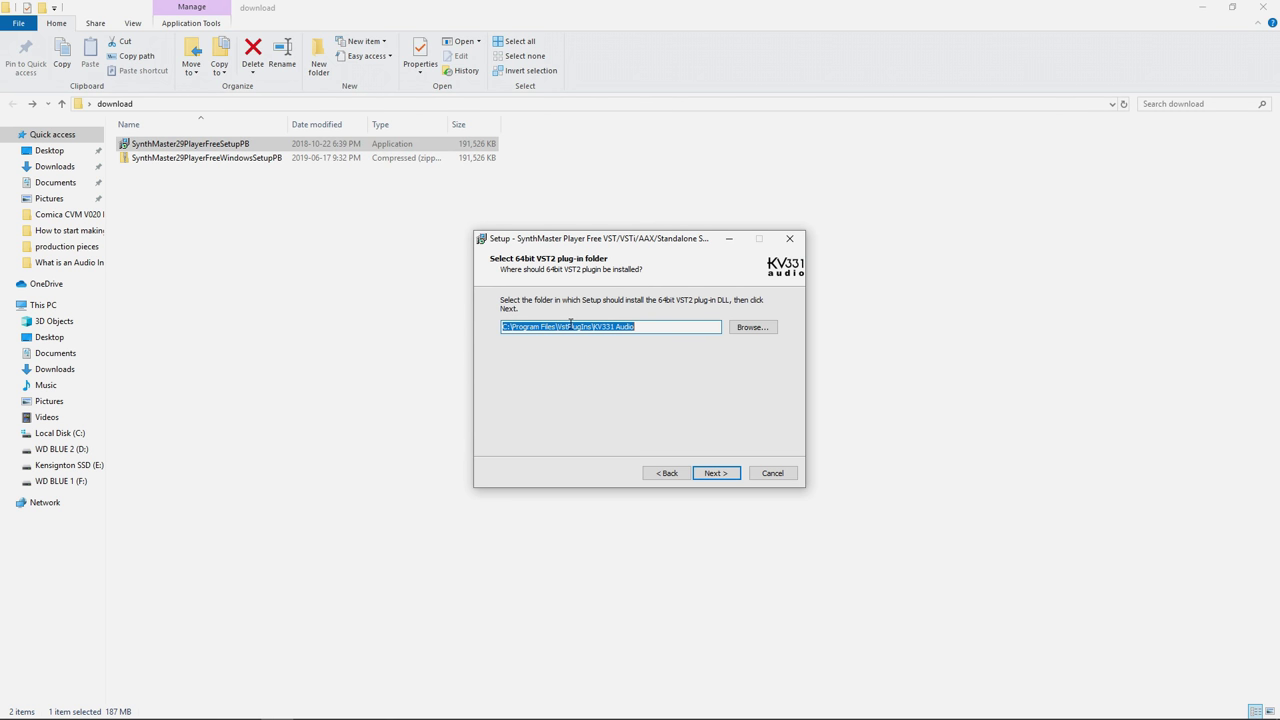
# Keep the default VST2 plug-in folder C:\Program Files\VstPlugIns\KV331 Audio and continue
pyautogui.click(706, 472)
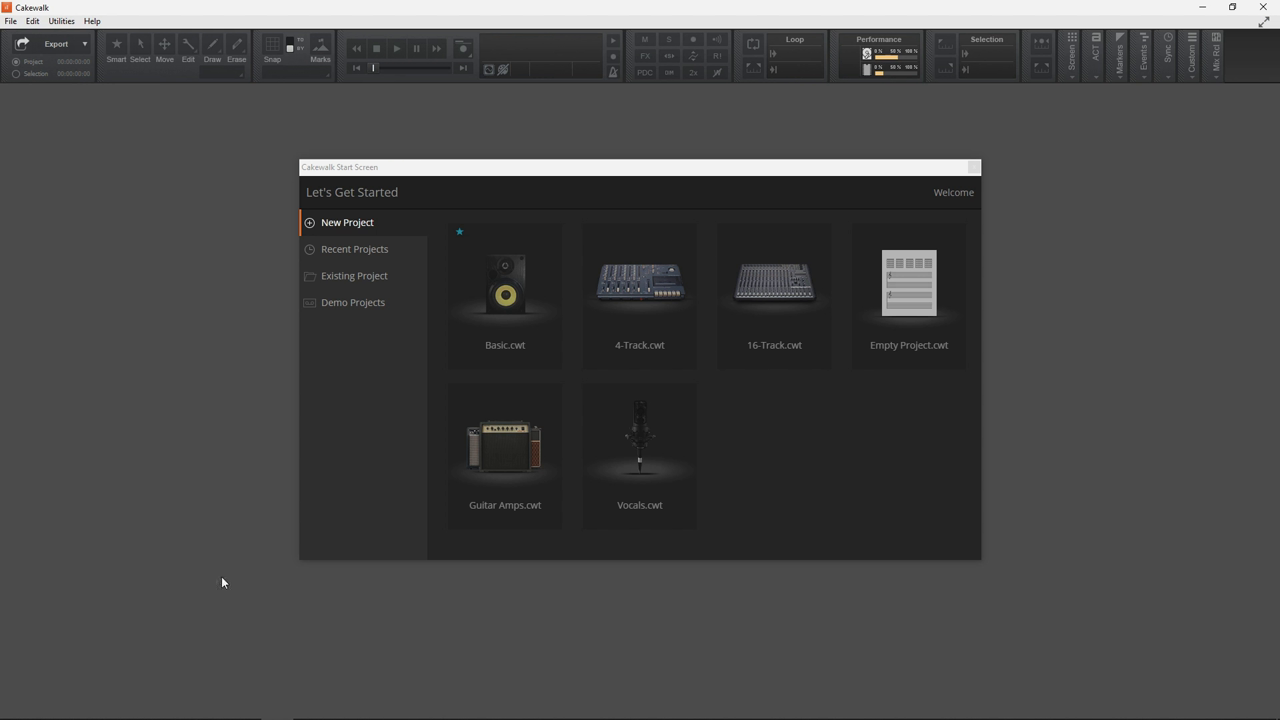
# Close the Start Screen and open Edit > Preferences at File > VST Settings
pyautogui.click(32, 21)
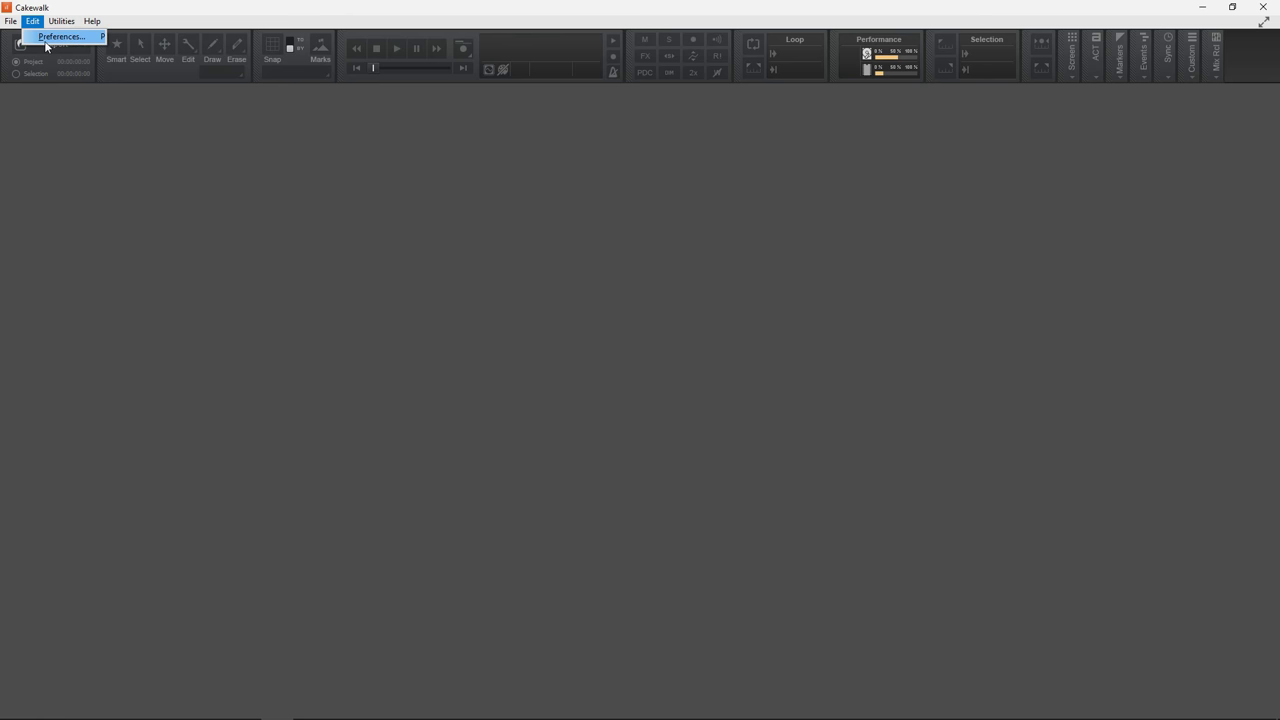
pyautogui.click(45, 38)
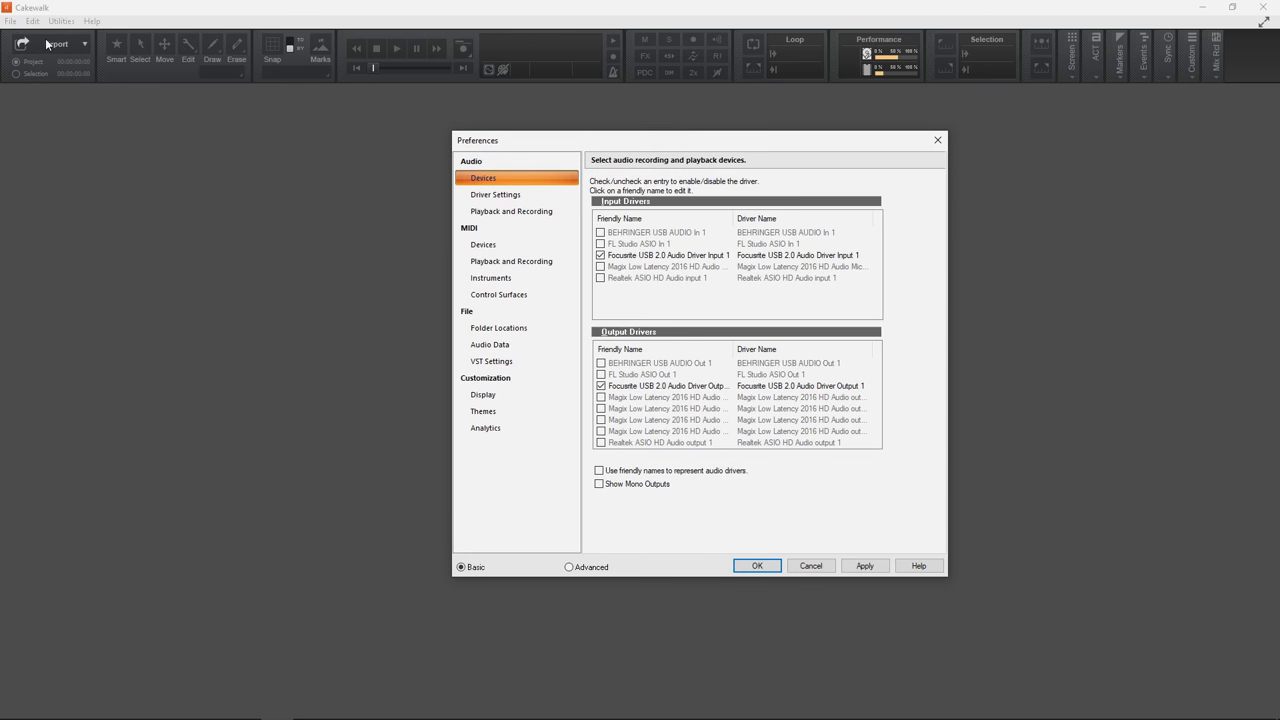
pyautogui.click(491, 362)
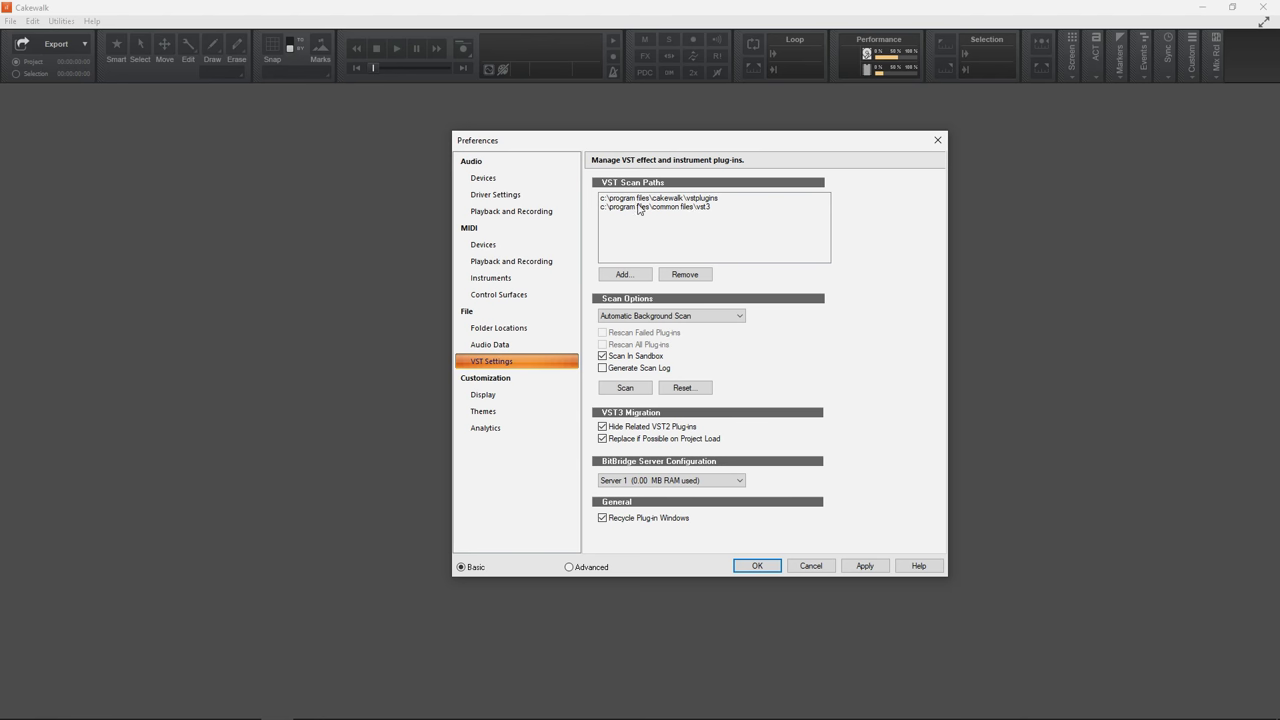
pyautogui.click(625, 274)
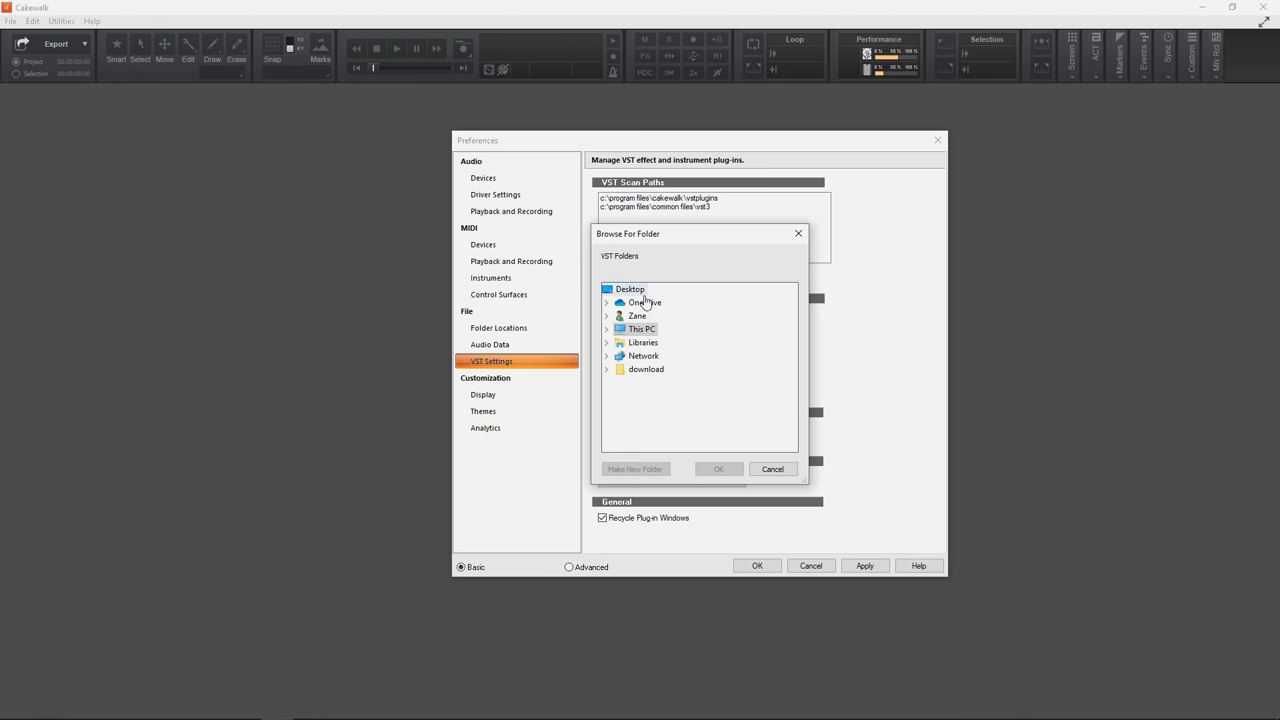
# Browse This PC > Local Disk (C:) and add C:\Program Files\VSTPlugIns as a scan path
pyautogui.click(606, 329)
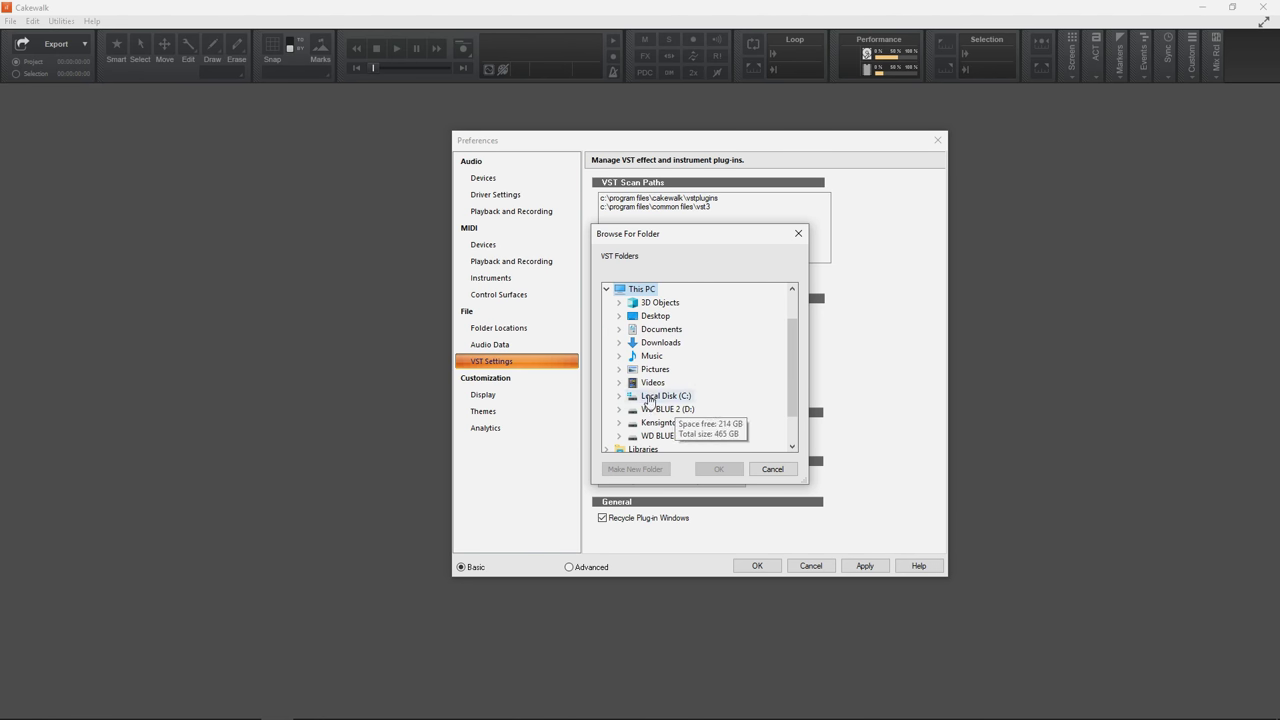
pyautogui.doubleClick(652, 397)
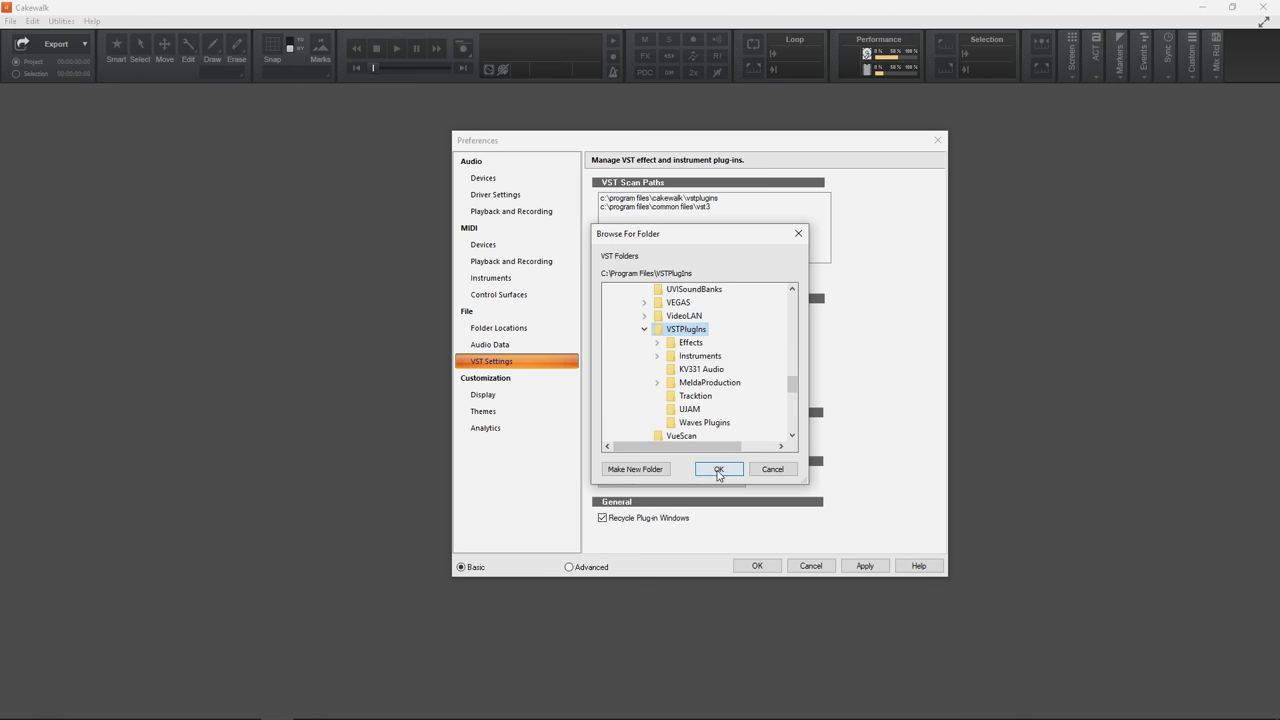
pyautogui.click(718, 471)
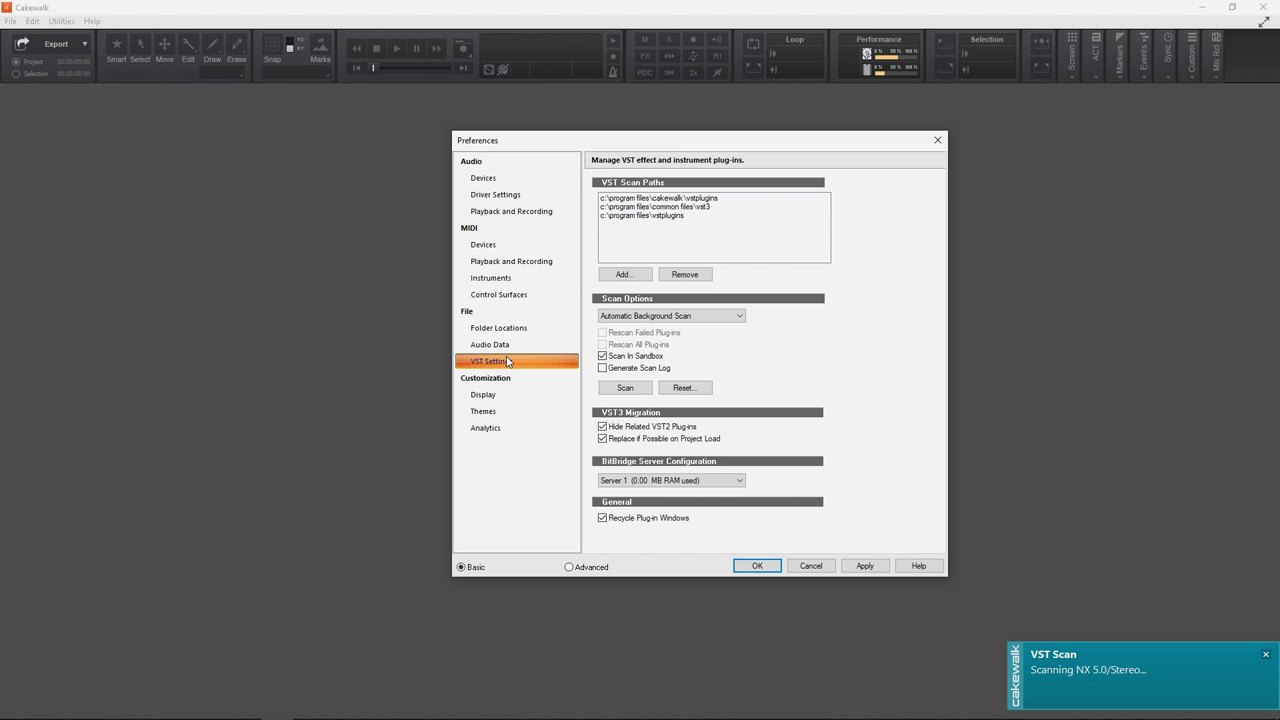
pyautogui.click(624, 276)
# Browse Local Disk (C:) > Program Files > Steinberg and add its VstPlugins folder as a scan path
pyautogui.doubleClick(642, 330)
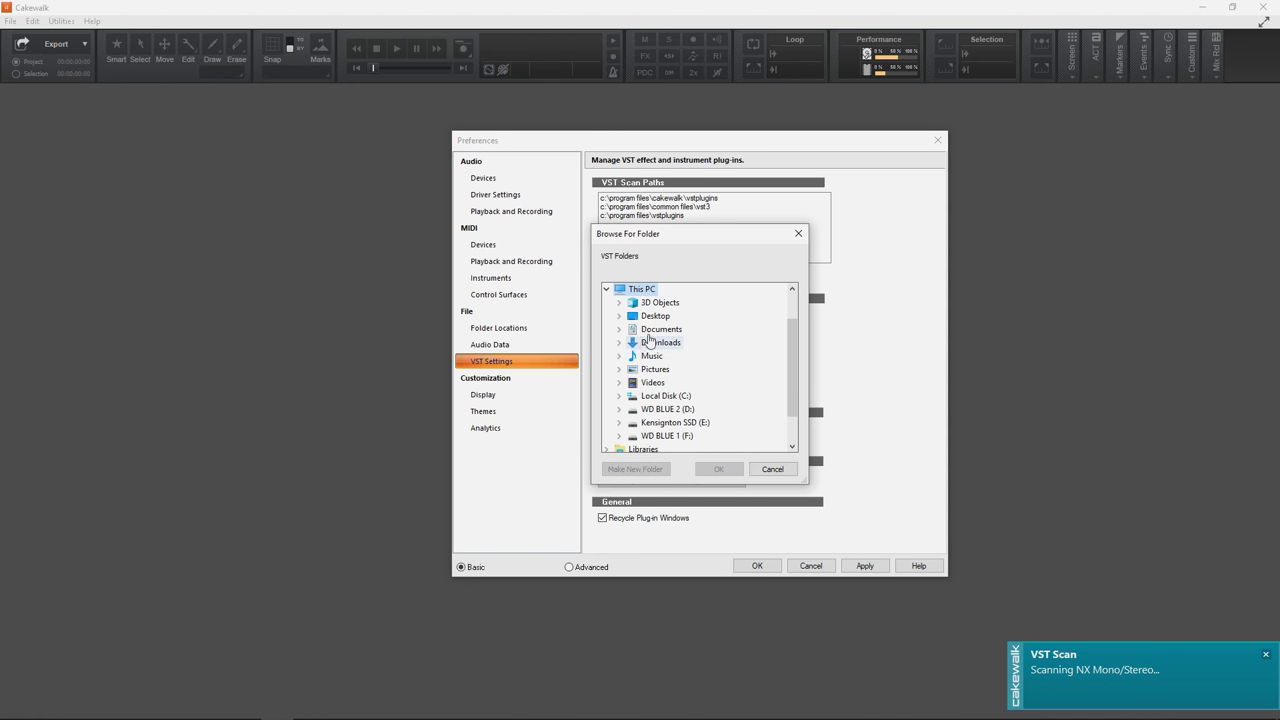
pyautogui.doubleClick(657, 396)
pyautogui.click(657, 396)
pyautogui.doubleClick(657, 396)
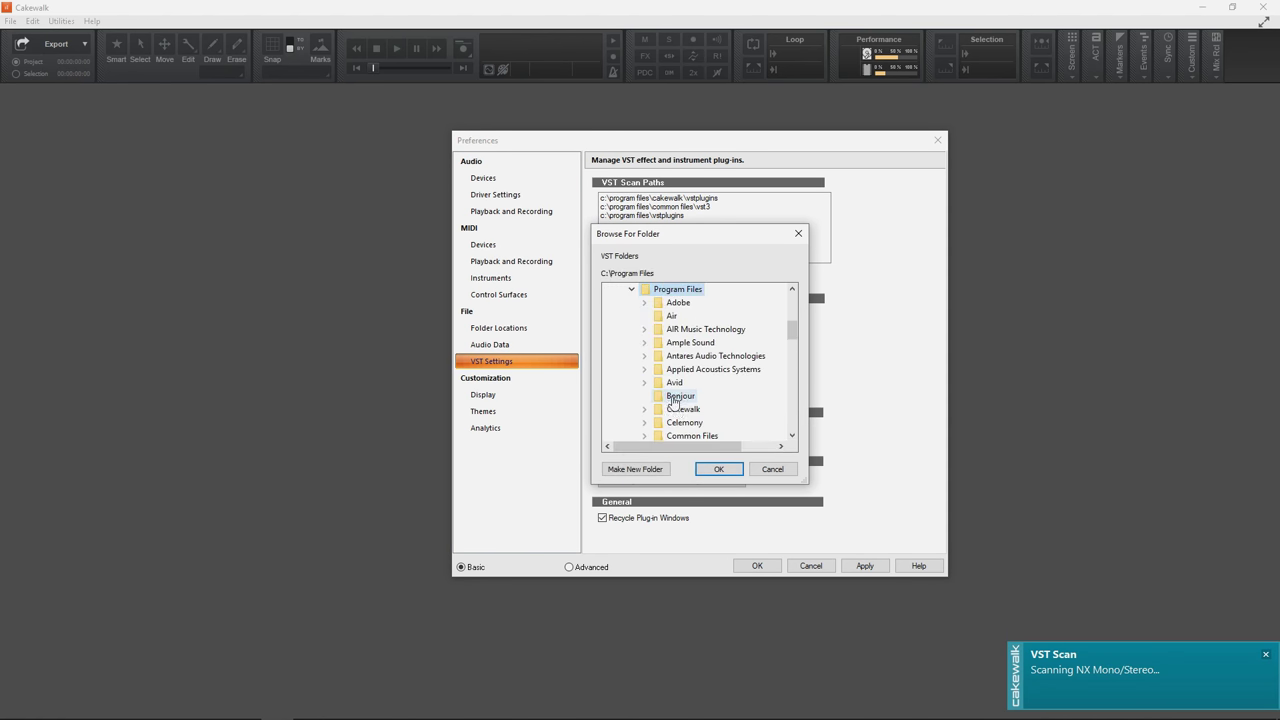
pyautogui.scroll(-8, 665, 410)
pyautogui.scroll(-3, 683, 428)
pyautogui.scroll(2, 683, 400)
pyautogui.click(684, 333)
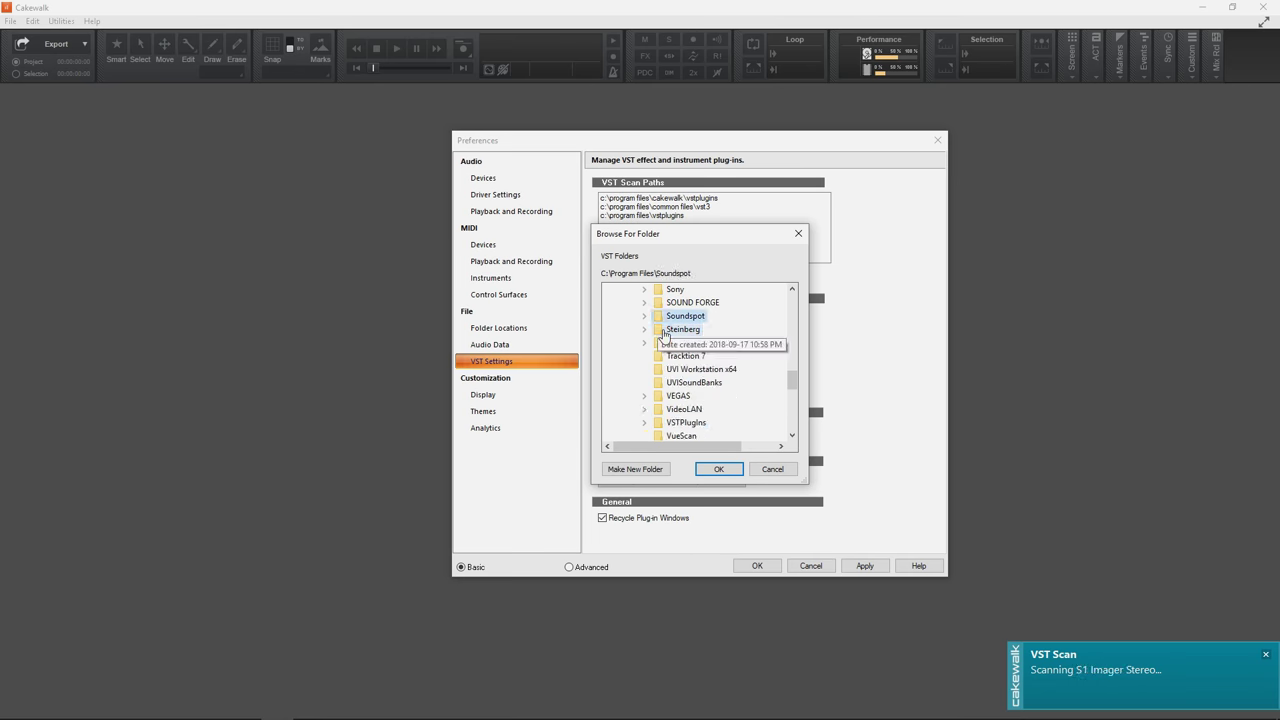
pyautogui.doubleClick(684, 333)
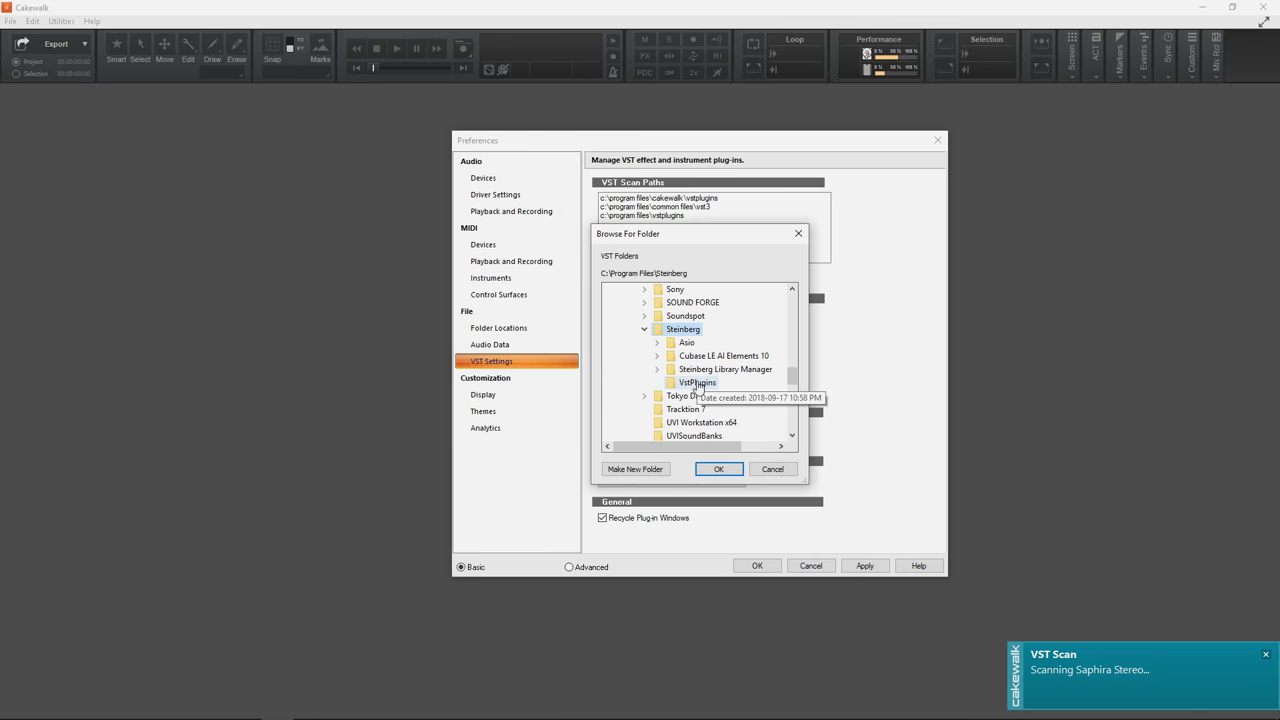
pyautogui.click(697, 384)
pyautogui.click(717, 469)
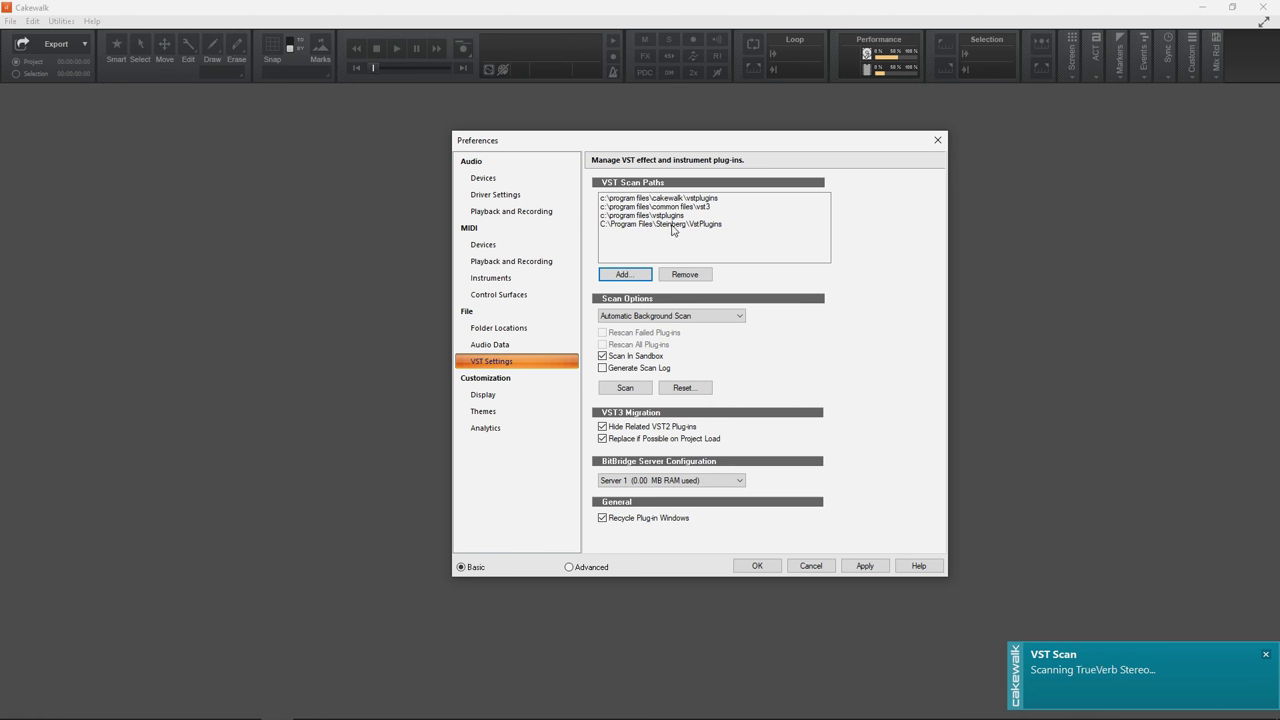
# Close Preferences with OK and insert SynthMaster 2.9 Player x64 from Soft Synth > Uncategorized
pyautogui.click(758, 566)
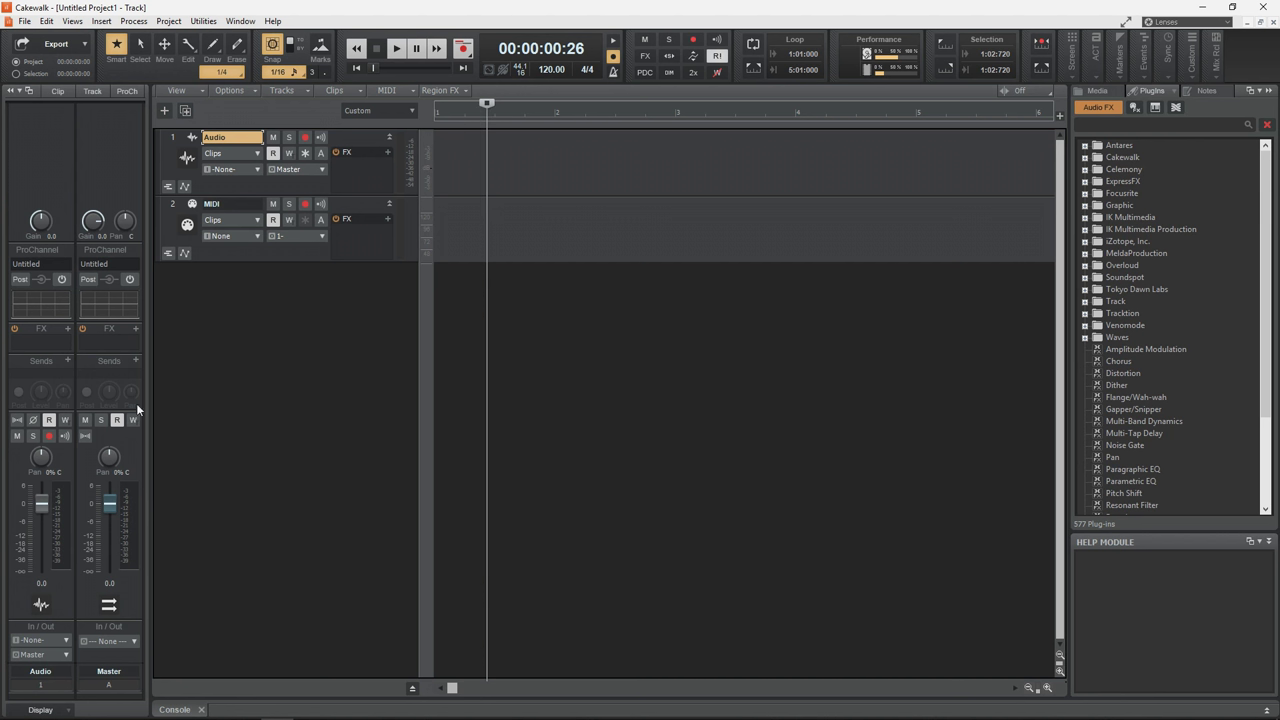
pyautogui.click(90, 23)
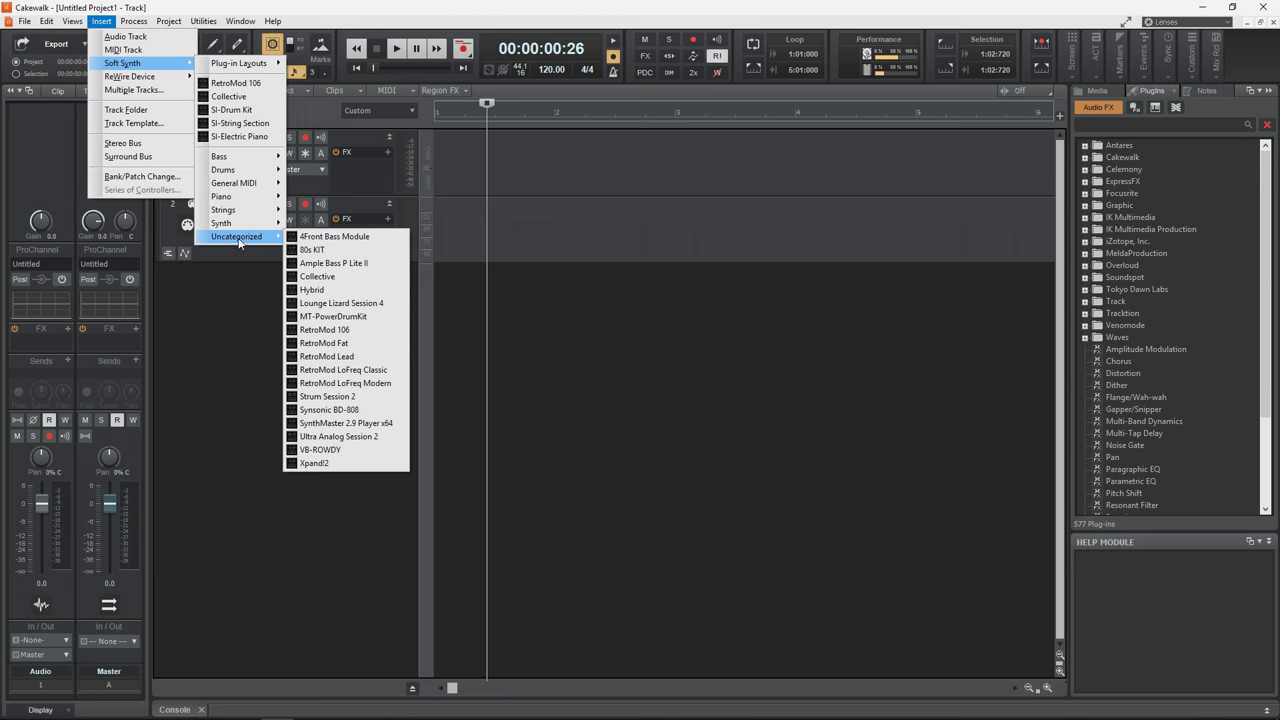
pyautogui.moveTo(260, 242)
pyautogui.click(346, 423)
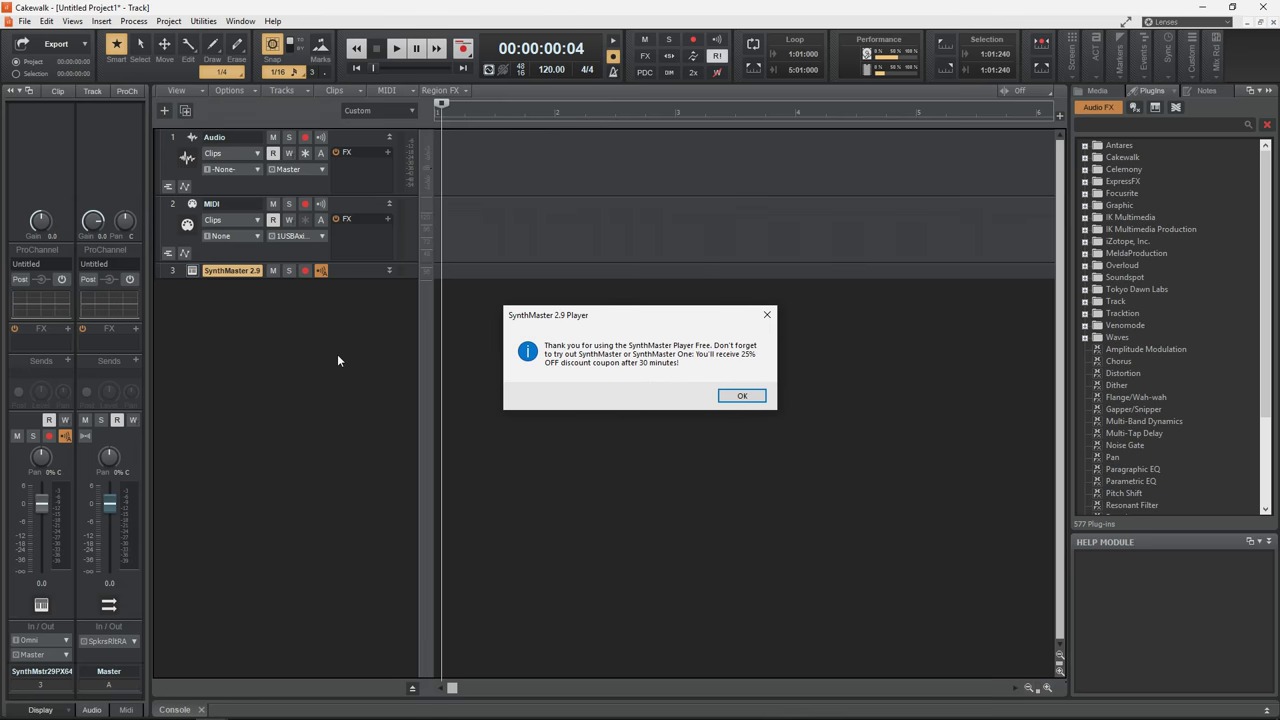
# Close the SynthMaster 2.9 Player thank-you message with OK
pyautogui.click(745, 398)
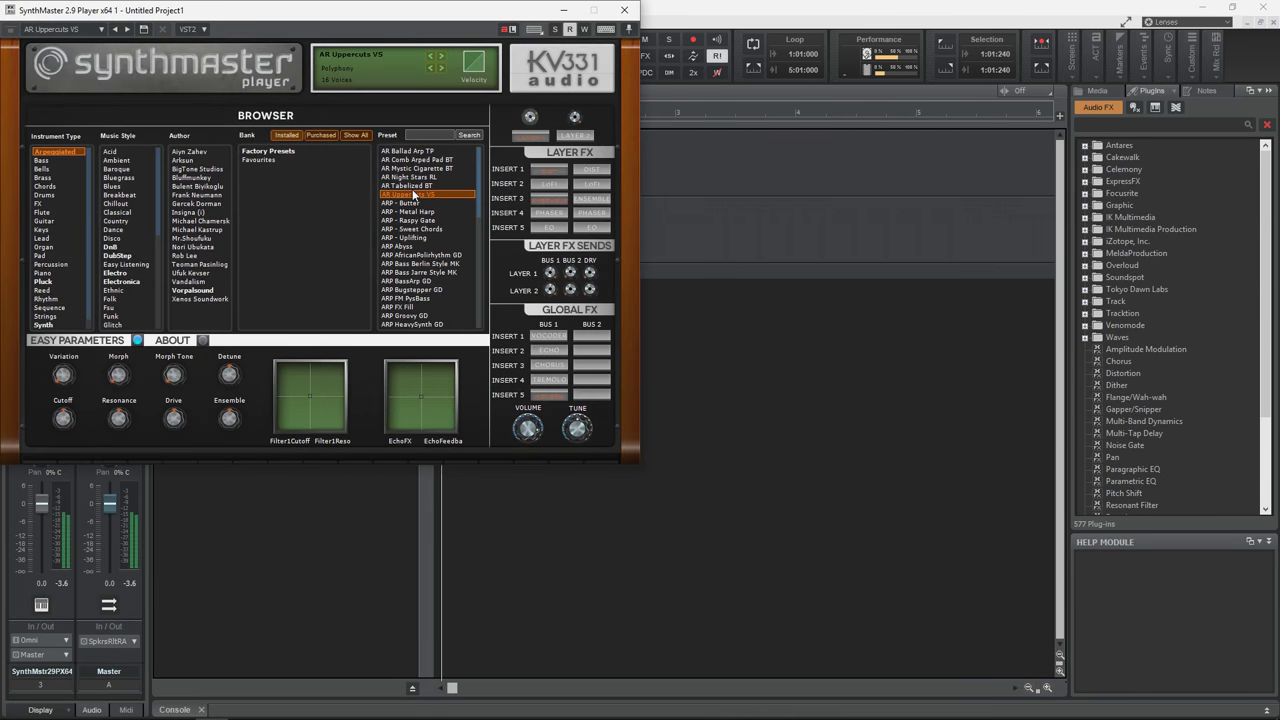